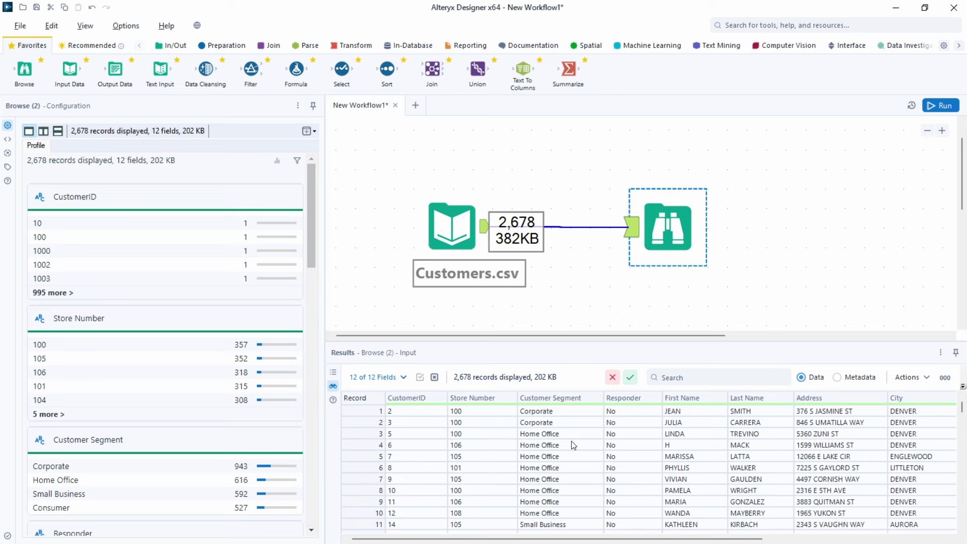
Step: Inspect the Customer Segment field's profile, including its summary, length statistics, frequent values and top values
left_click(573, 445)
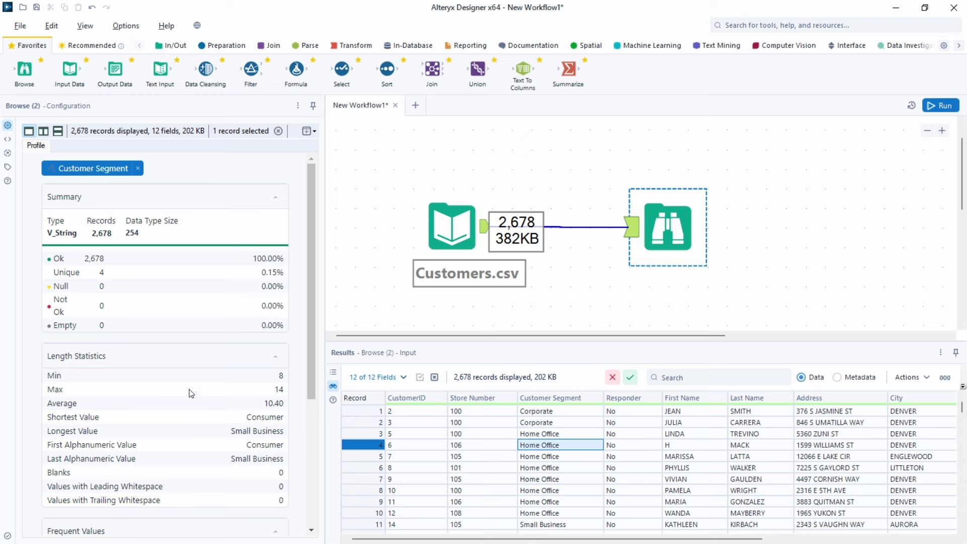
scroll(191, 393, "down", 5)
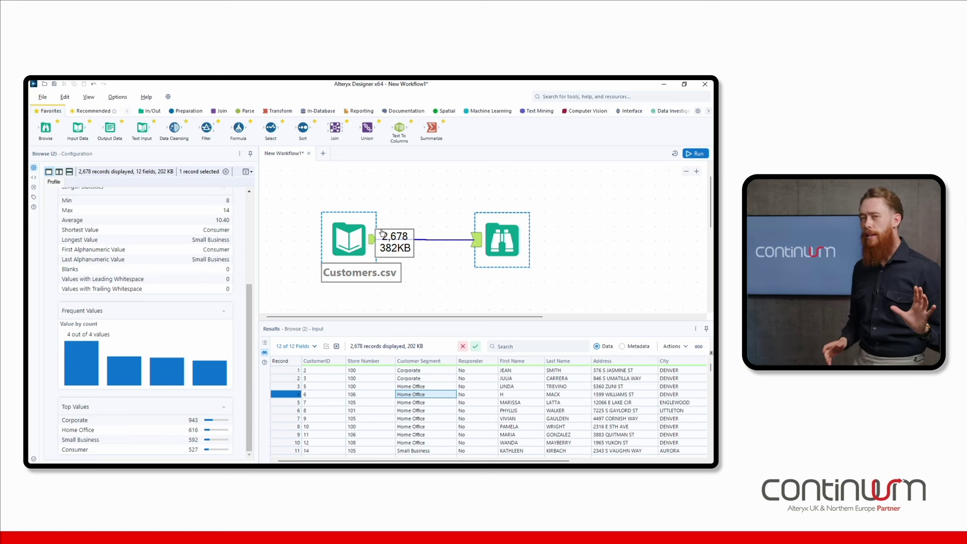
Step: Set Connection Progress to Show in the workflow's canvas options and run the workflow
left_click(426, 184)
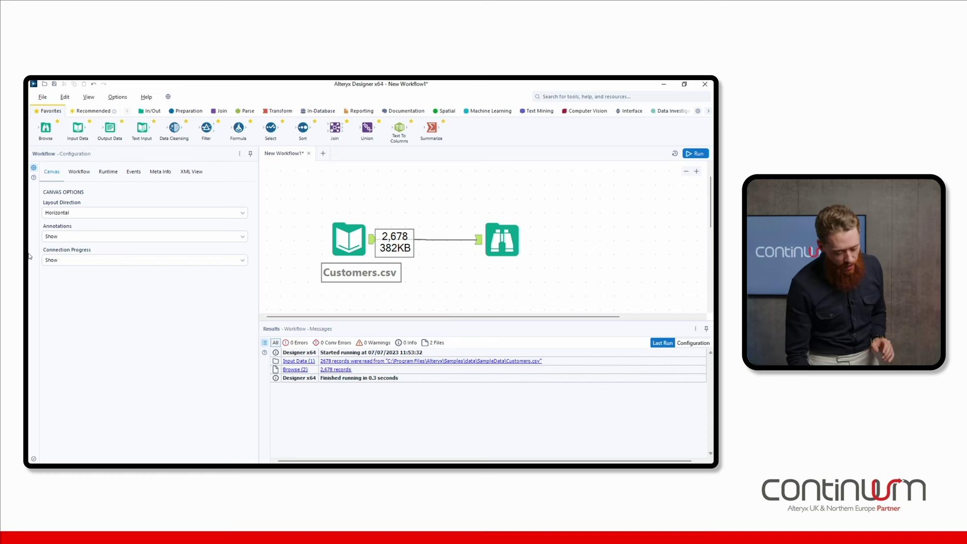
left_click(57, 261)
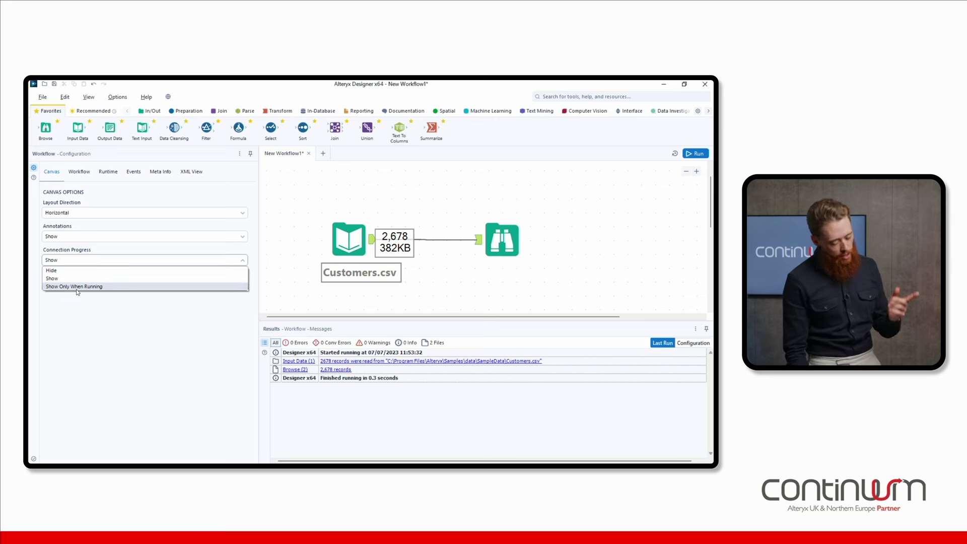
left_click(78, 280)
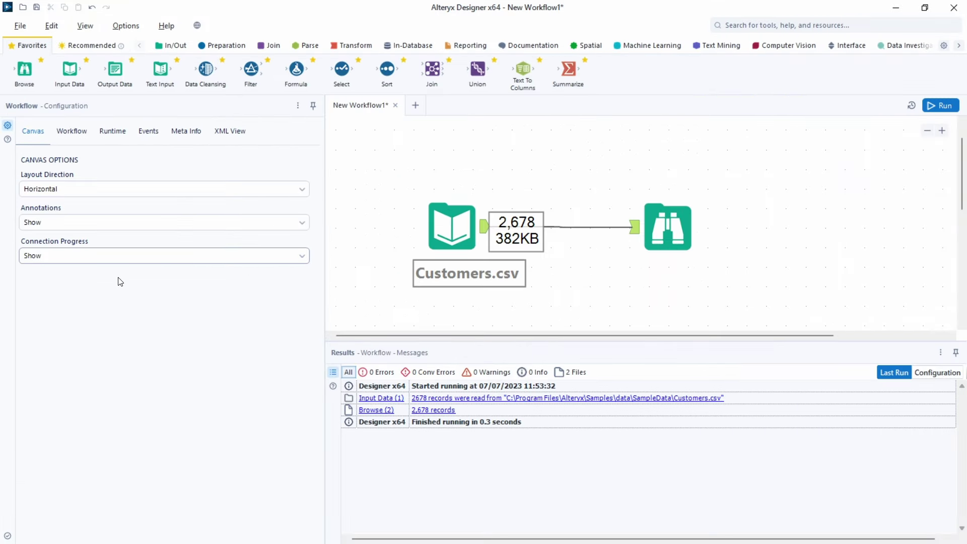
left_click(942, 105)
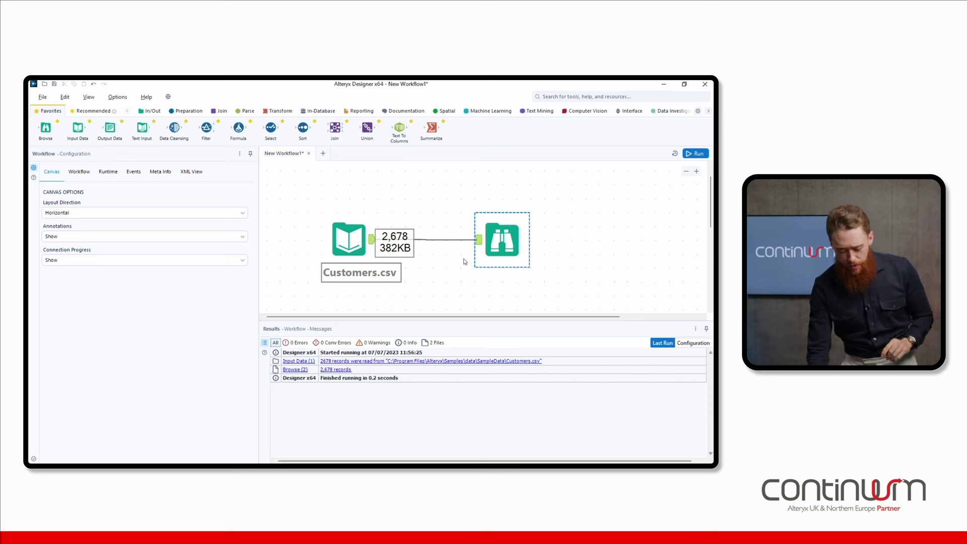
Step: Display the Browse tool's results and inspect the Responder field's profile and the remaining data columns
left_click(497, 235)
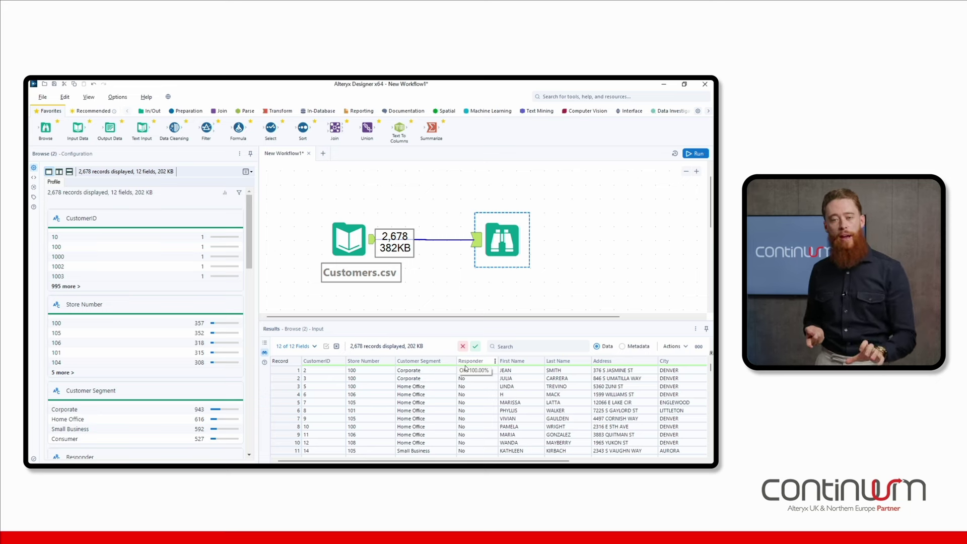
left_click(483, 419)
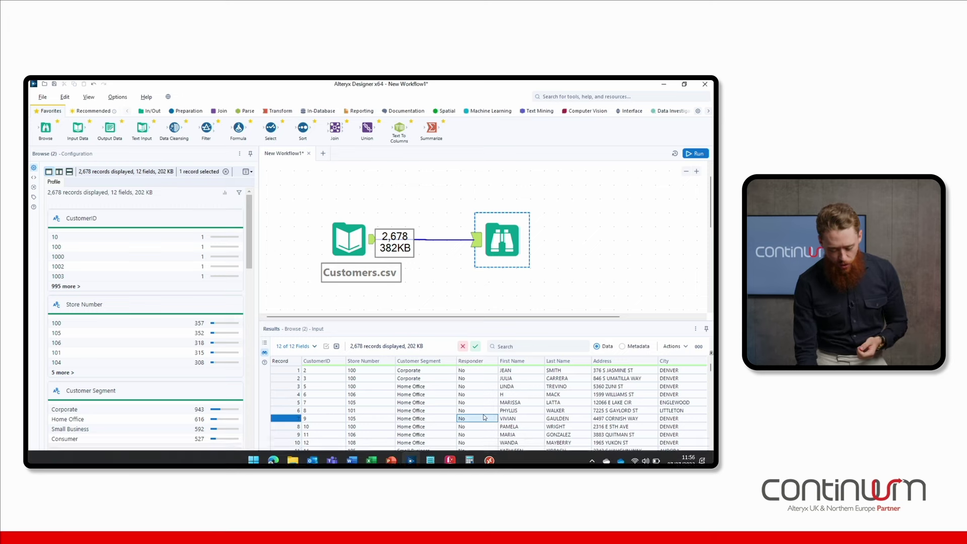
scroll(521, 419, "right", 4)
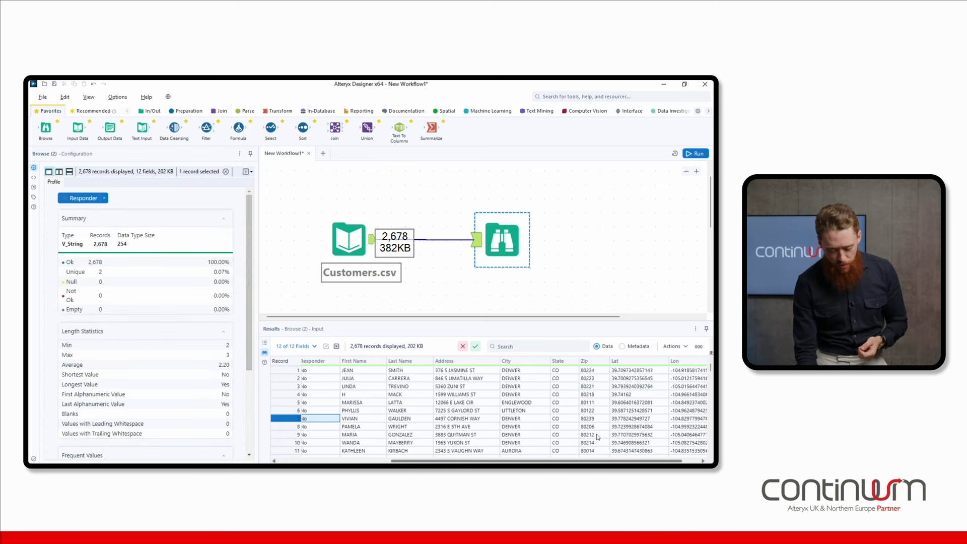
scroll(521, 420, "left", 4)
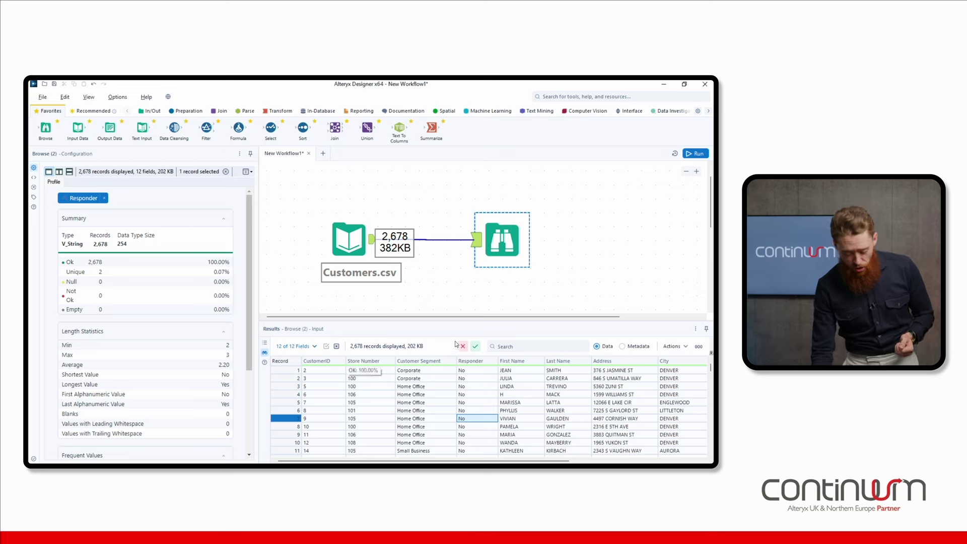
Step: Examine the customer location fields from Address through Lon, and the values and profile of the Responder field
left_click_drag(488, 461, 664, 446)
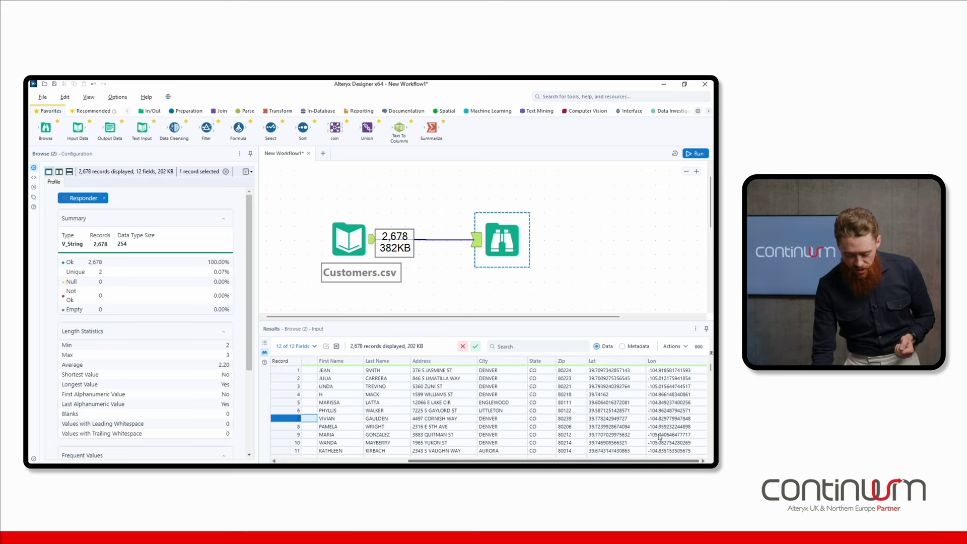
left_click_drag(443, 372, 662, 432)
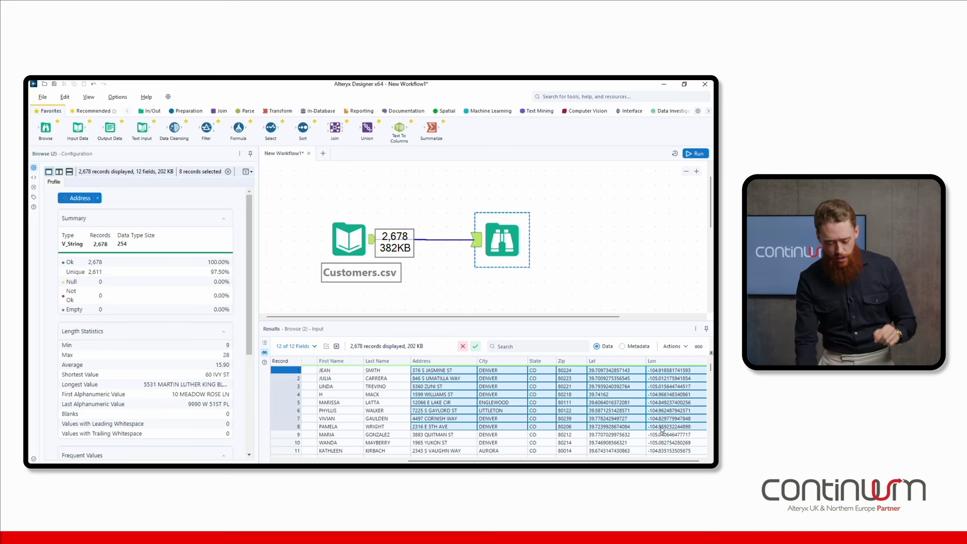
left_click(428, 403)
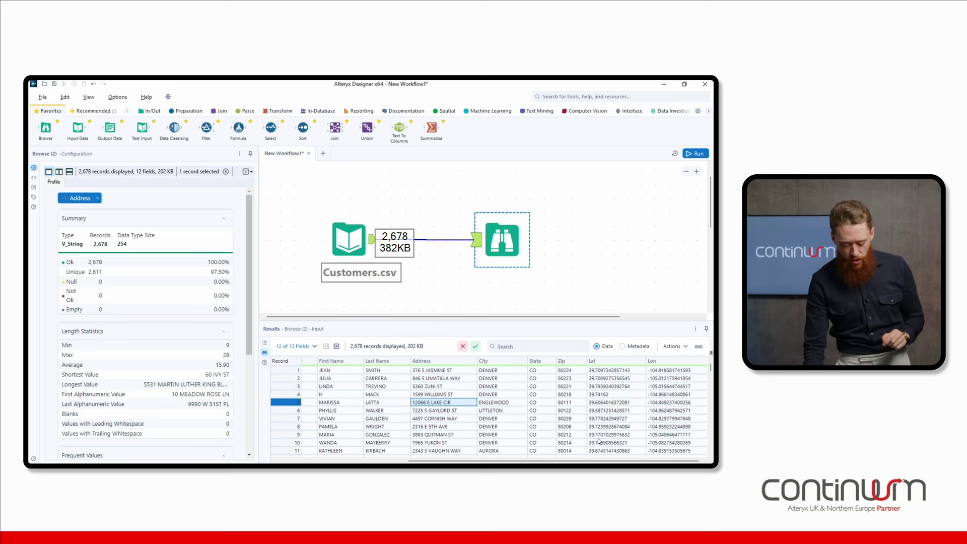
left_click_drag(530, 461, 399, 460)
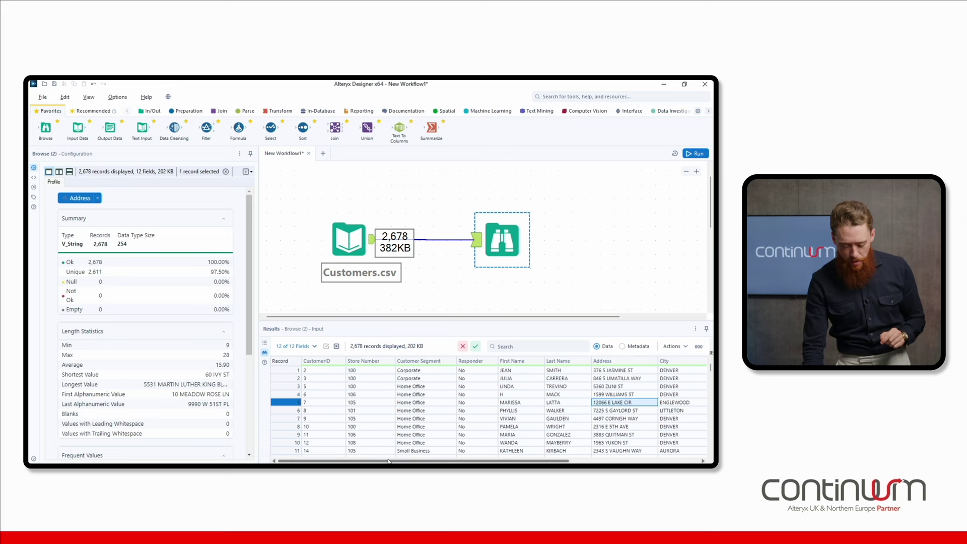
left_click_drag(471, 379, 470, 424)
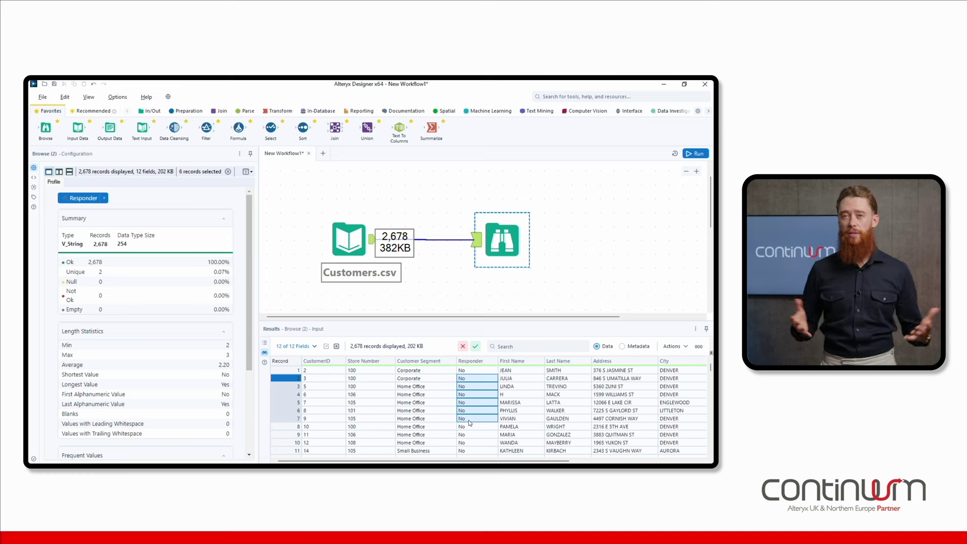
left_click(492, 418)
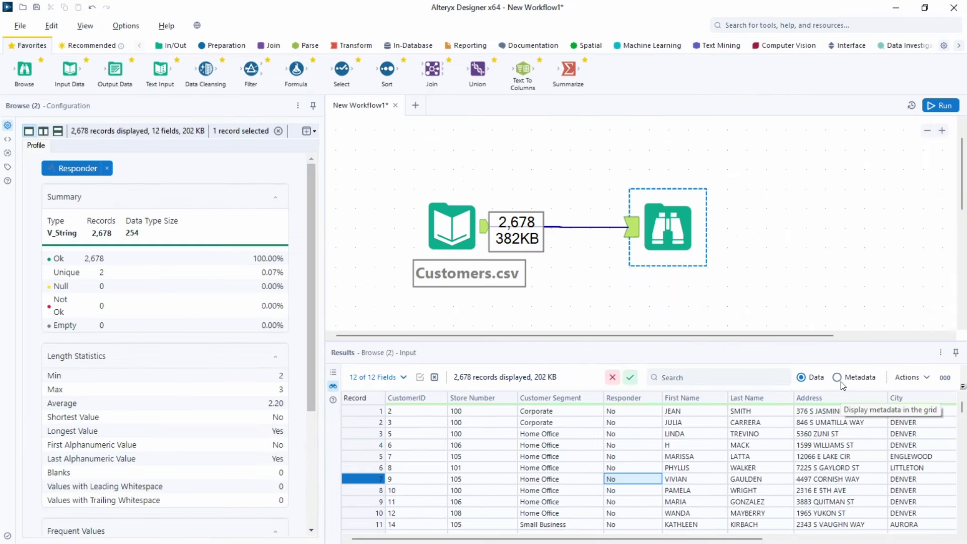
Step: Show the Browse results' metadata and examine the field names and their data types
left_click(838, 379)
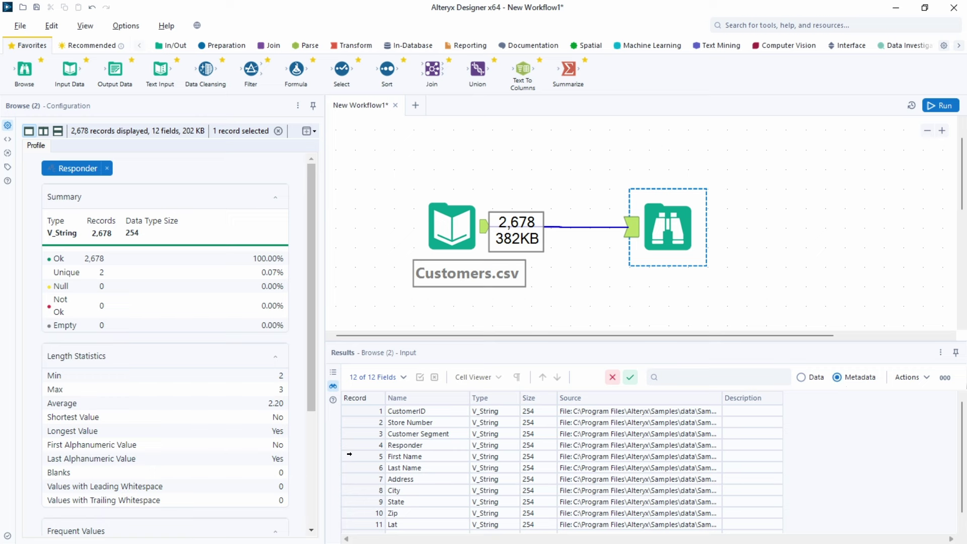
left_click_drag(398, 423, 416, 501)
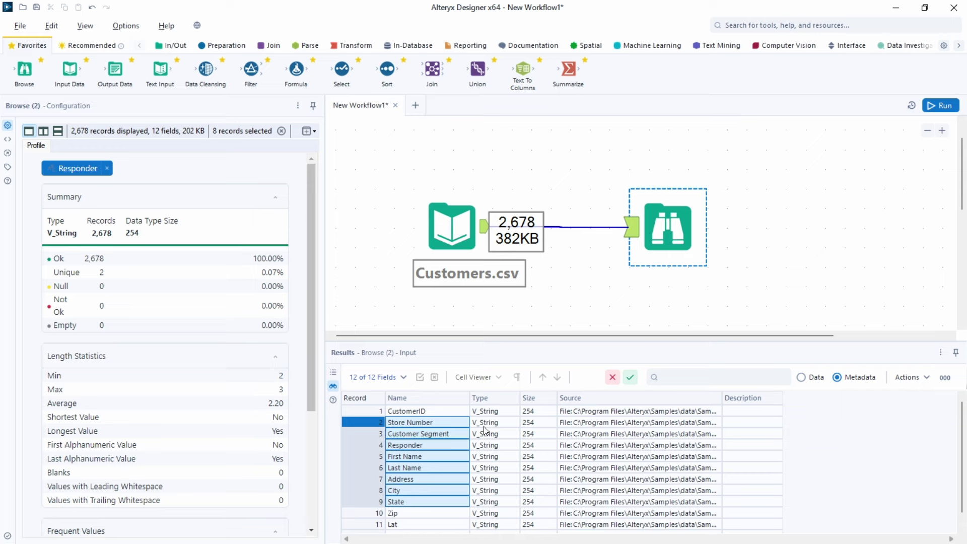
left_click(493, 446)
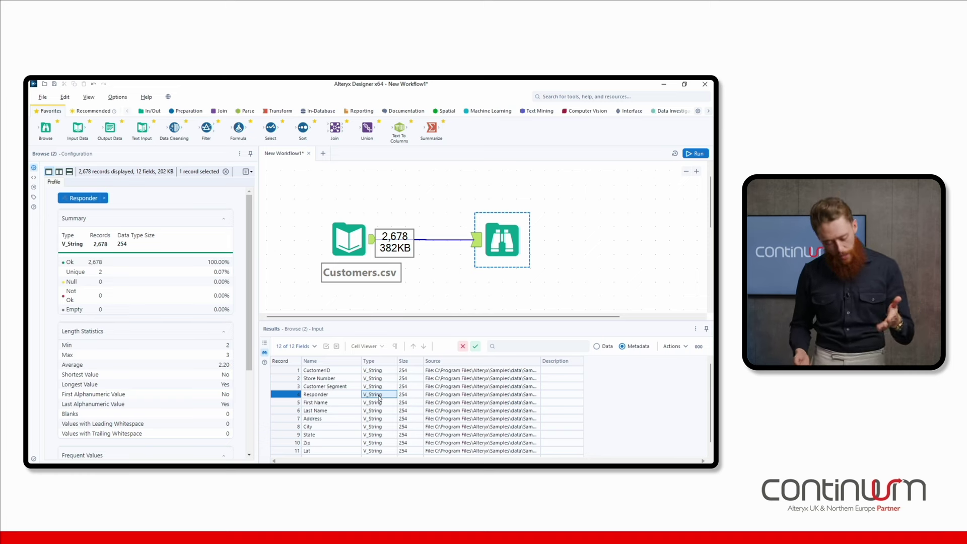
left_click_drag(386, 371, 384, 452)
left_click(391, 426)
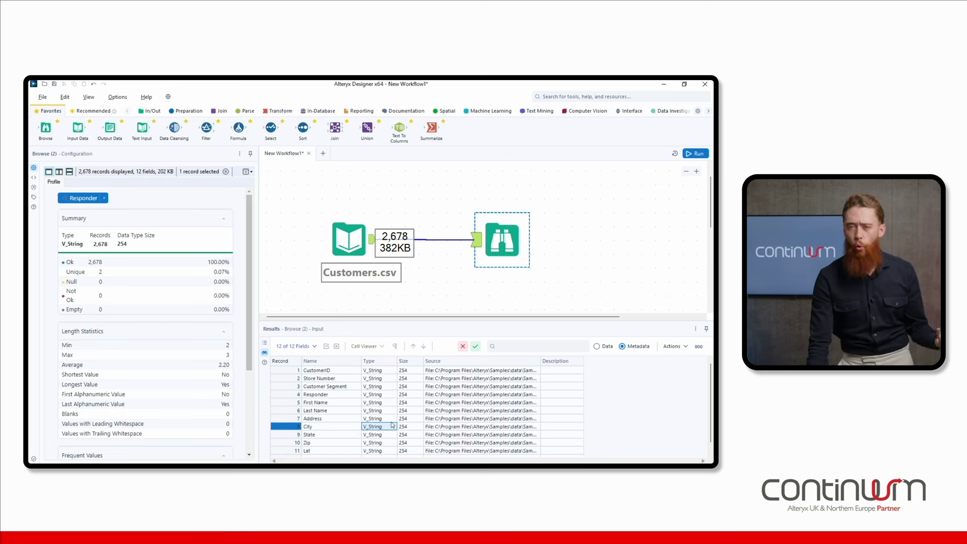
Step: Return the Browse results to the data view and review the Customer Segment through Address, CustomerID and Store Number columns
left_click(607, 346)
left_click_drag(423, 379, 615, 412)
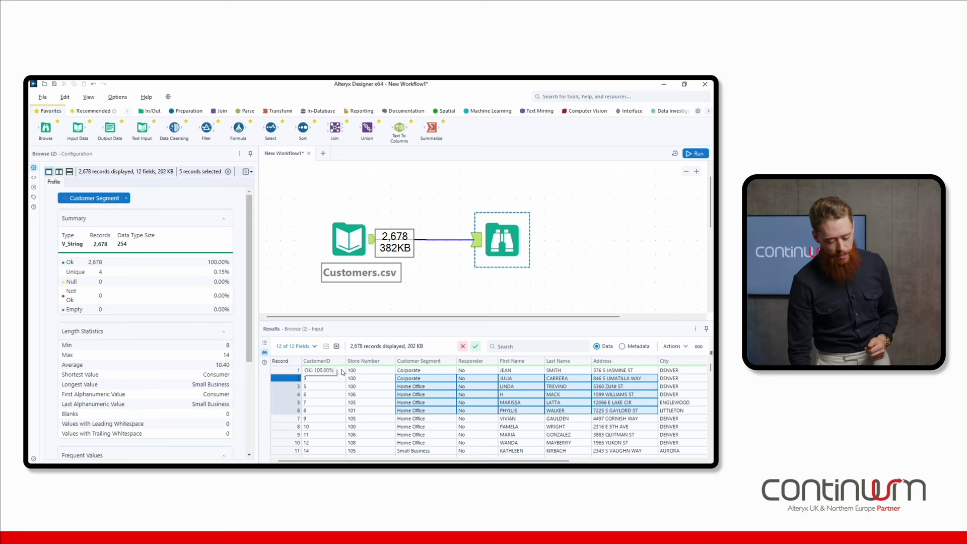
left_click_drag(333, 381, 375, 418)
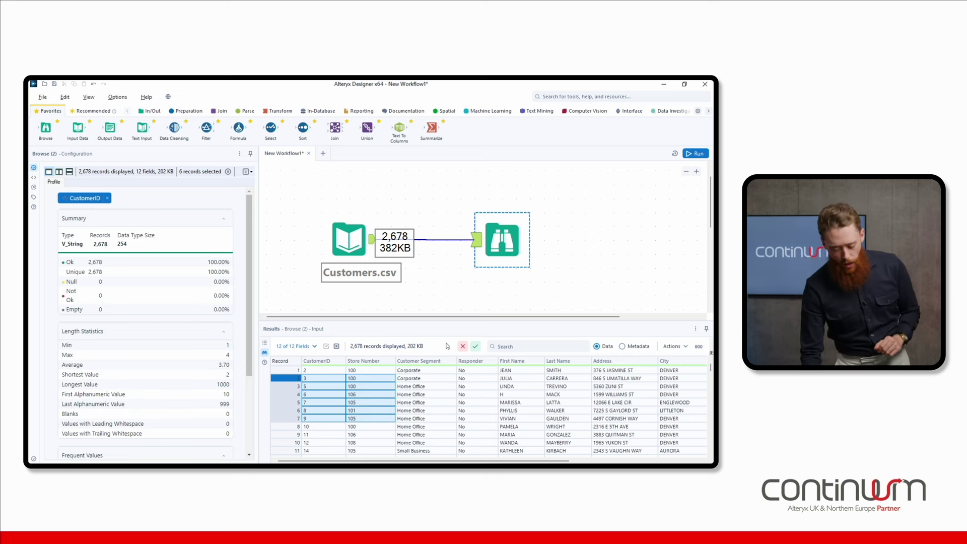
Step: Move the Browse tool farther from the Customers.csv input and insert a Select tool on the connection between them
left_click_drag(495, 240, 628, 237)
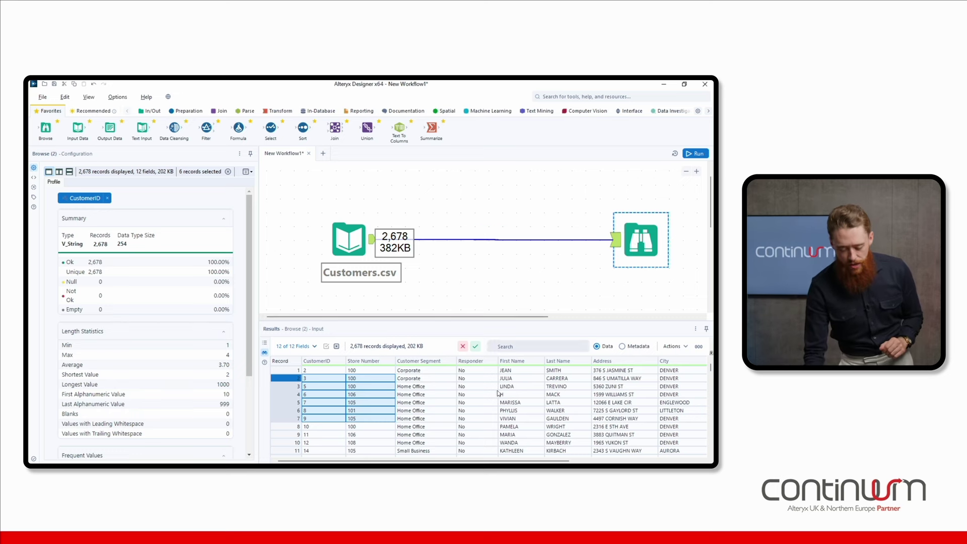
left_click(496, 420)
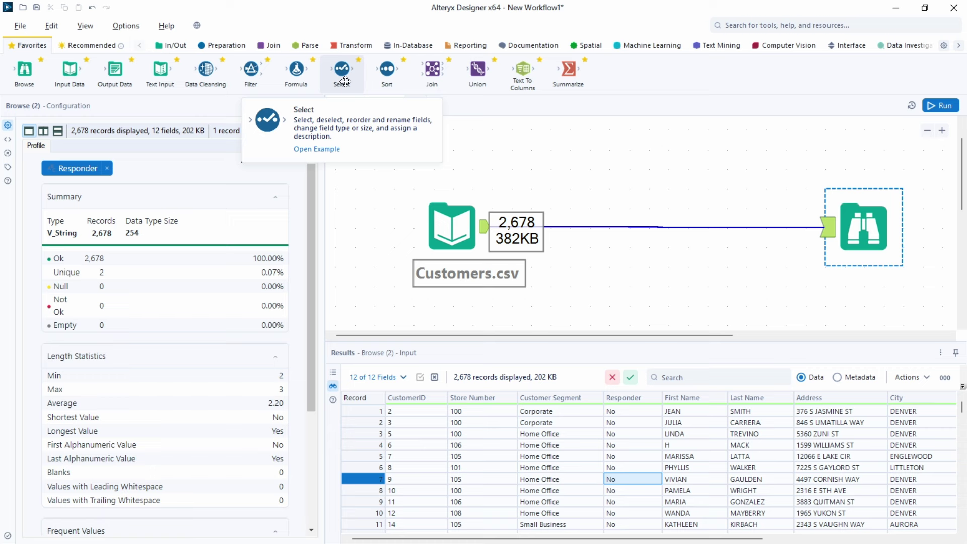
left_click(201, 47)
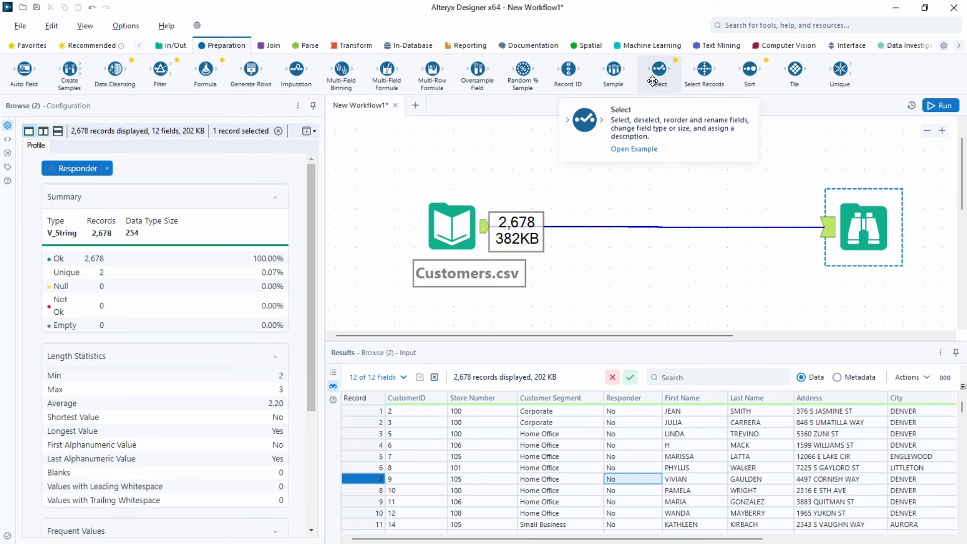
left_click(32, 46)
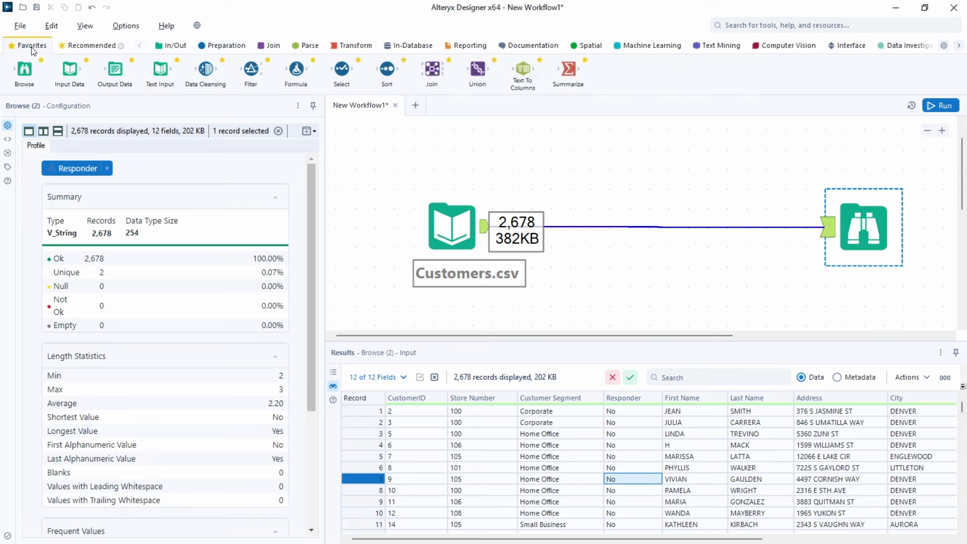
left_click_drag(342, 69, 654, 223)
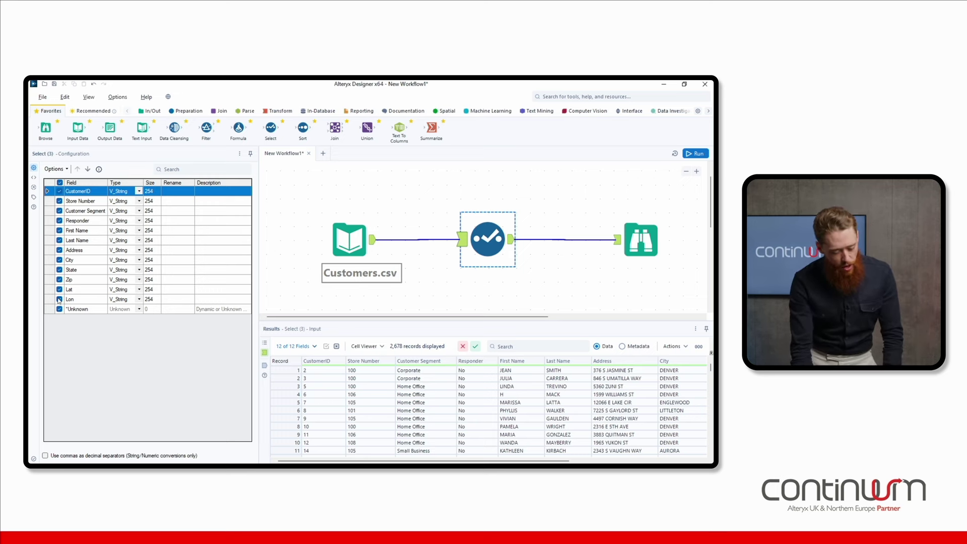
Step: Exclude the Address, City, State, Zip, Lat, Lon and *Unknown fields in the Select tool
left_click(59, 250)
left_click(59, 259)
left_click(60, 274)
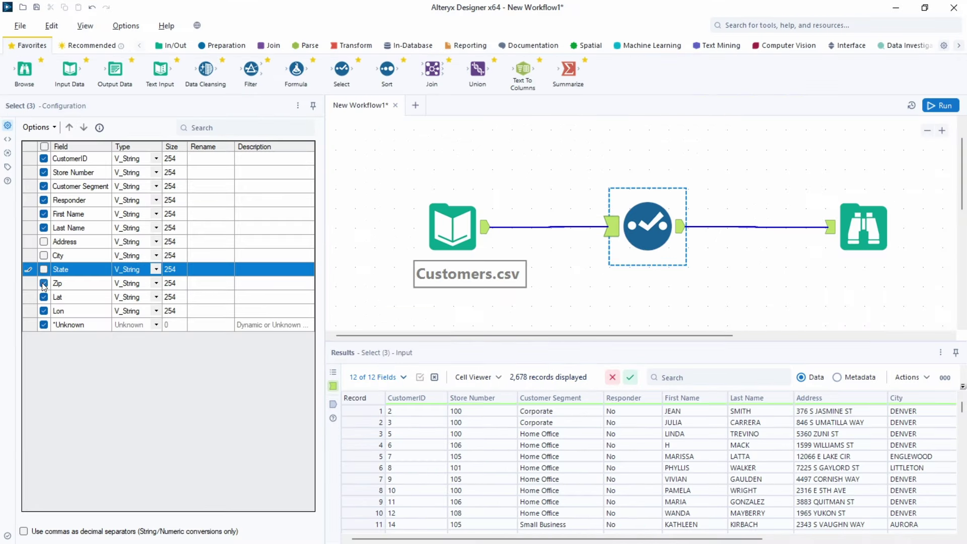
left_click(43, 284)
left_click(44, 298)
left_click(44, 312)
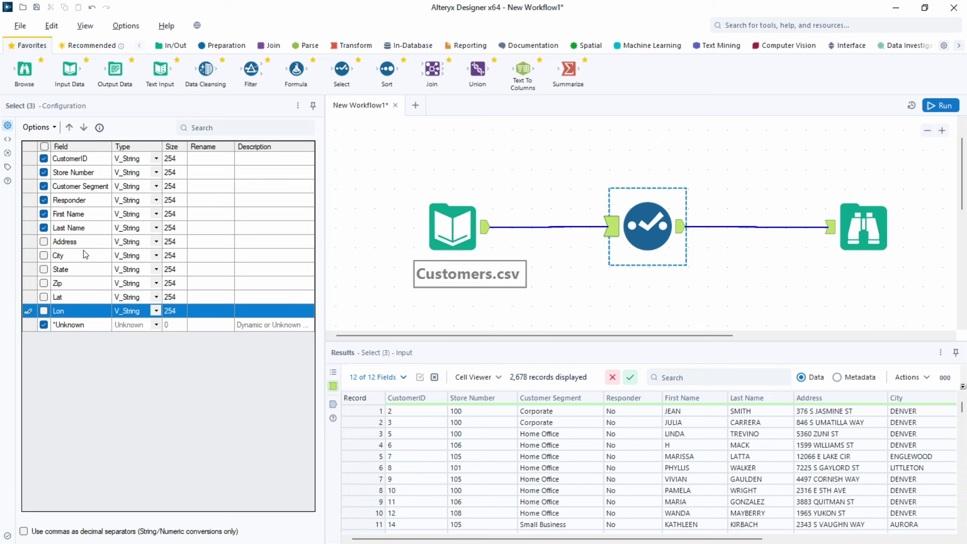
left_click(88, 331)
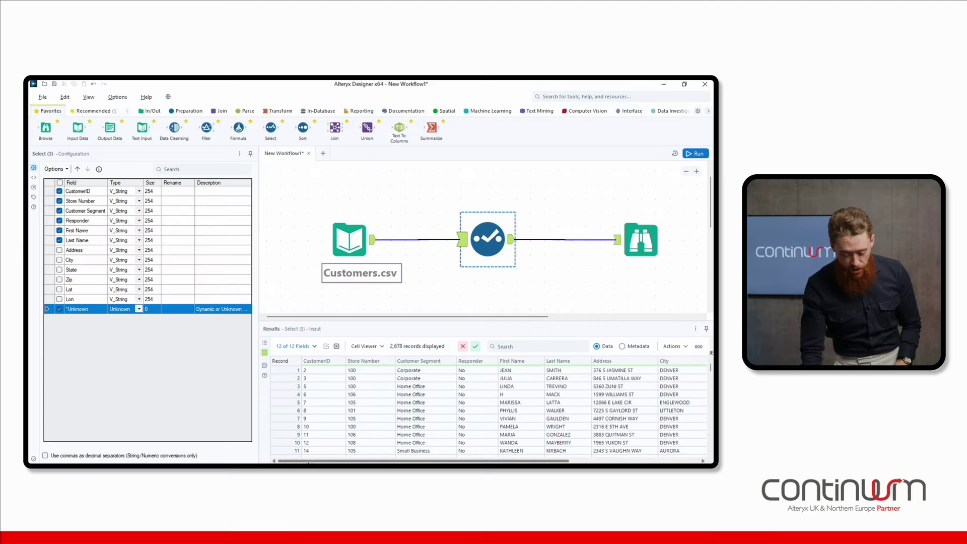
left_click_drag(381, 461, 511, 459)
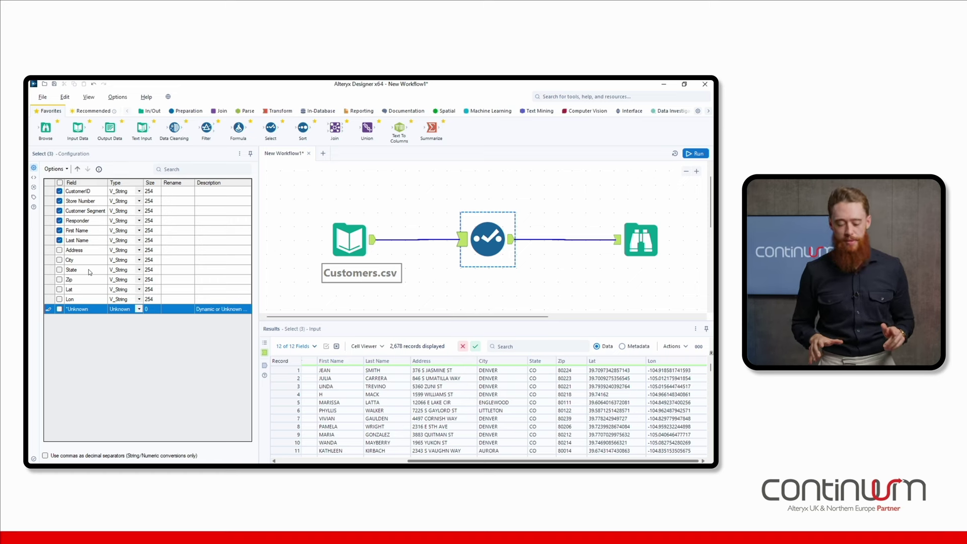
Step: Set the data type of the CustomerID and Store Number fields to Int16 in the Select tool
left_click(75, 190)
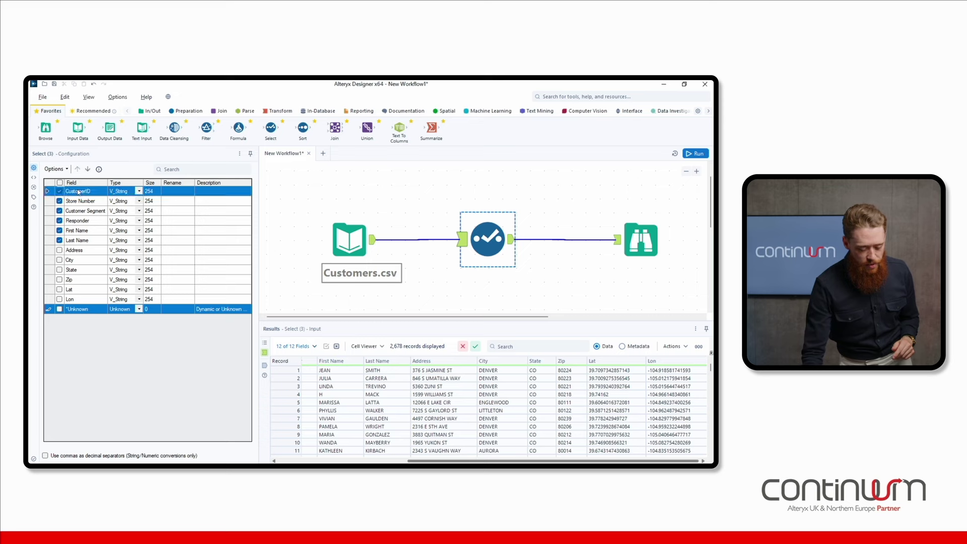
left_click(83, 200, "shift")
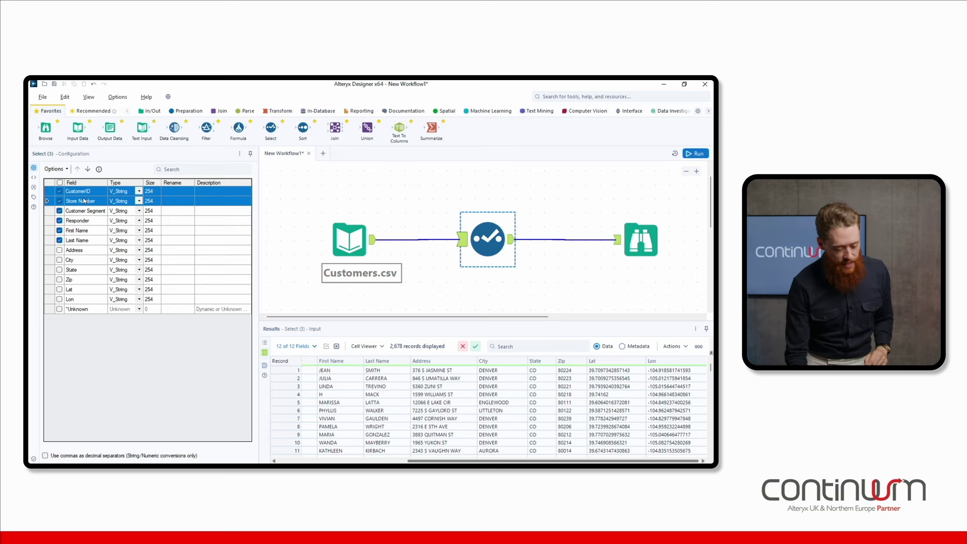
left_click(98, 192)
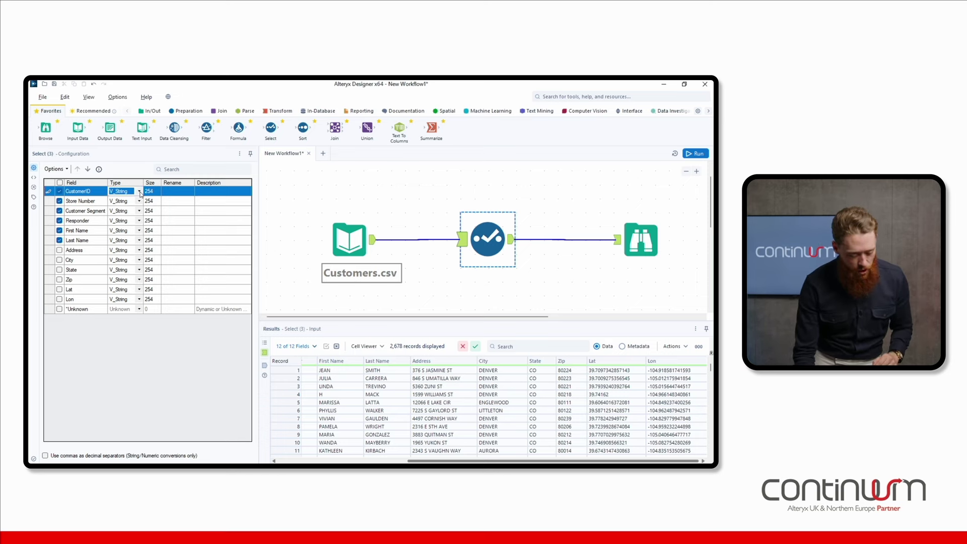
left_click(139, 192)
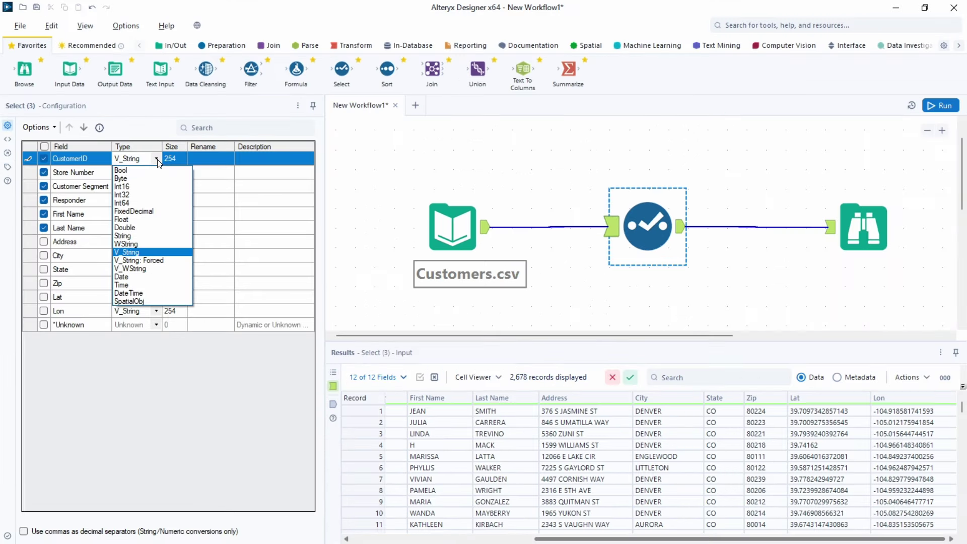
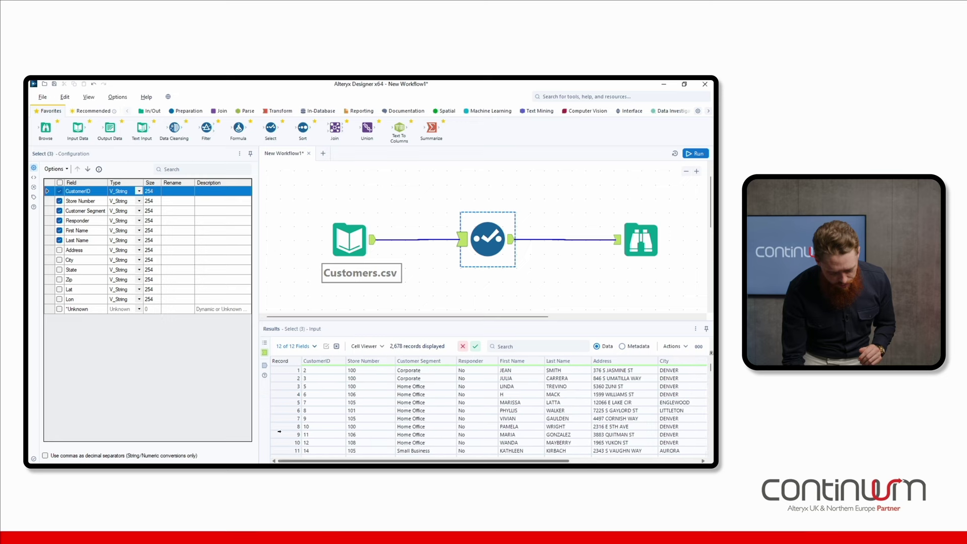
left_click_drag(358, 386, 360, 402)
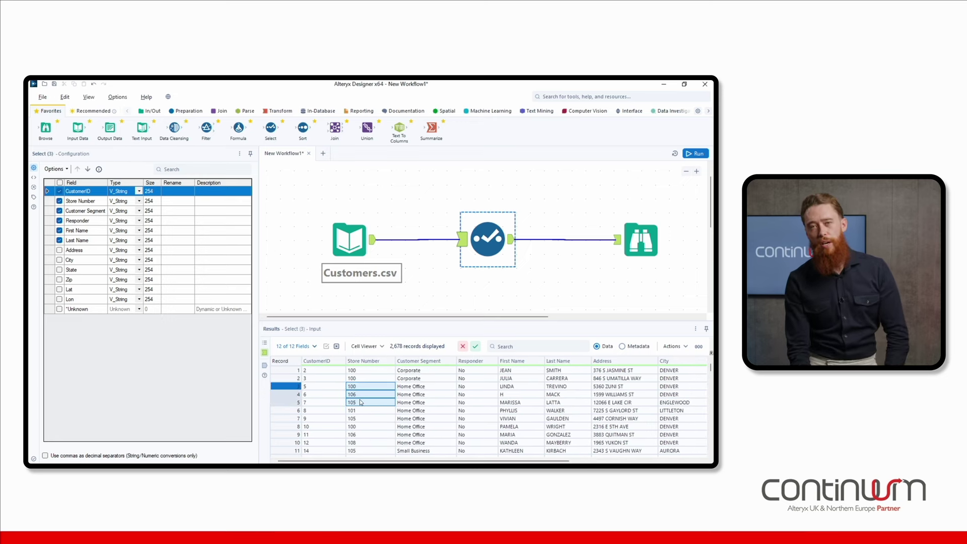
left_click(354, 380)
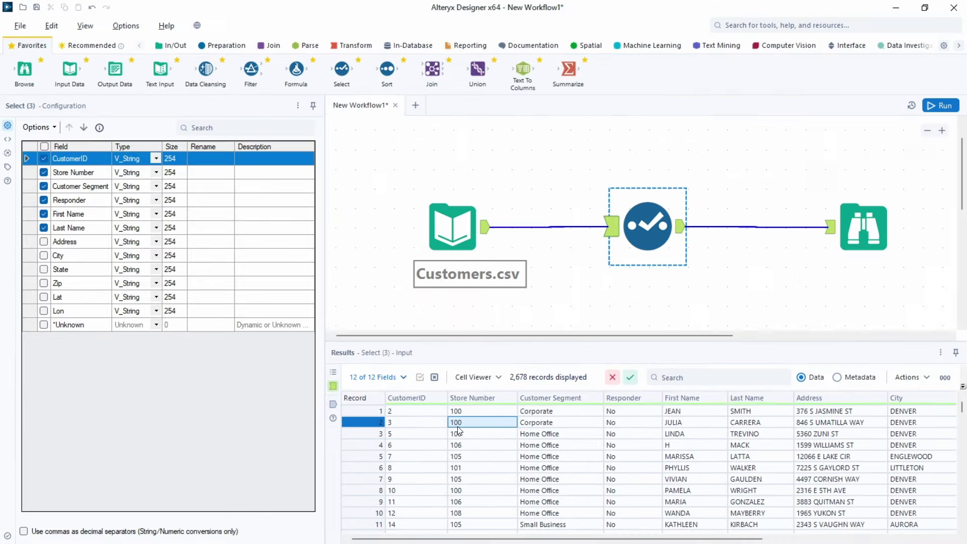
left_click(157, 158)
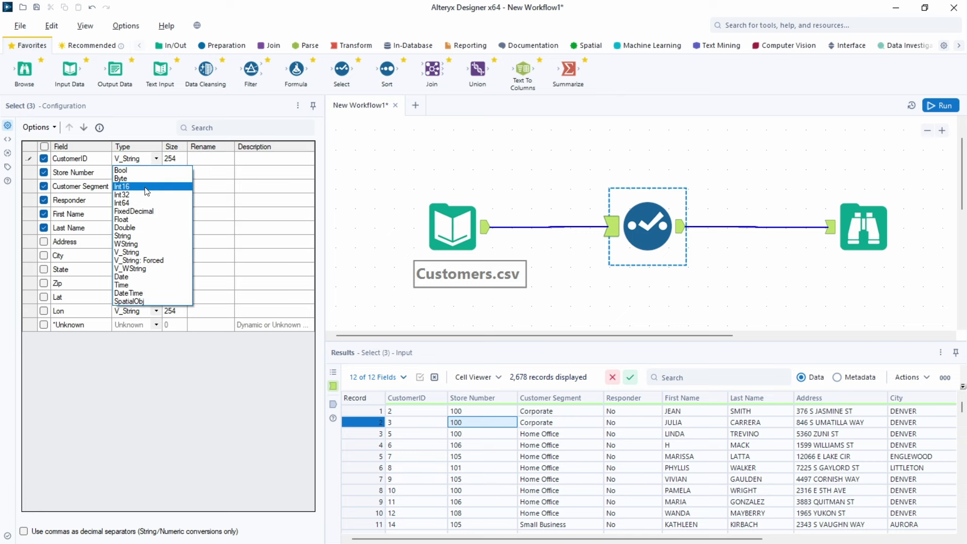
left_click(154, 184)
left_click(158, 172)
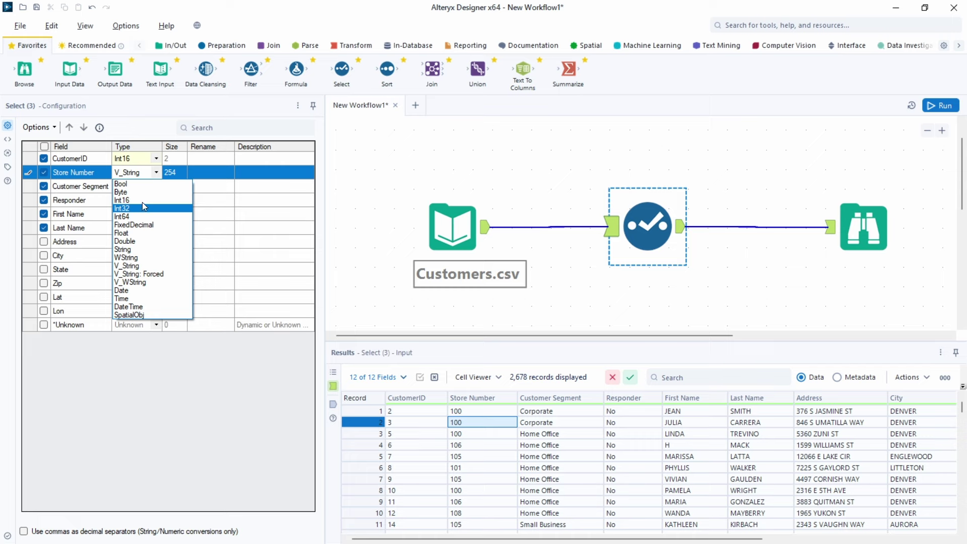
left_click(142, 203)
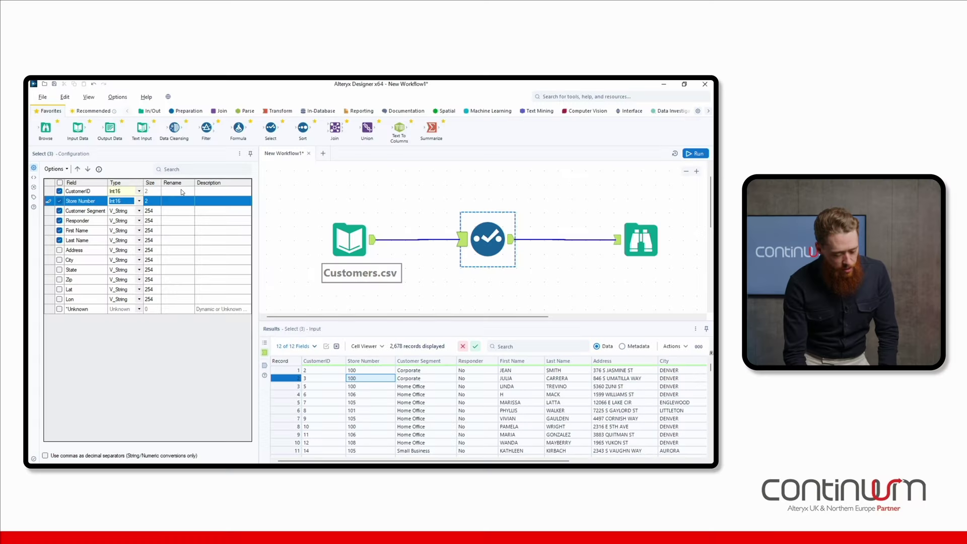
Step: Rename the CustomerID field to Customer Number in the Select tool
left_click(183, 191)
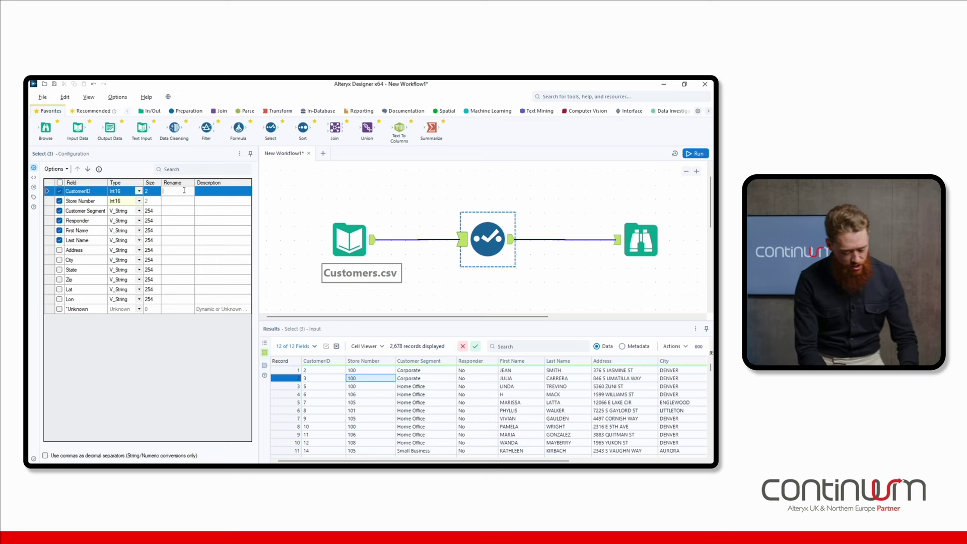
type("Customer Num")
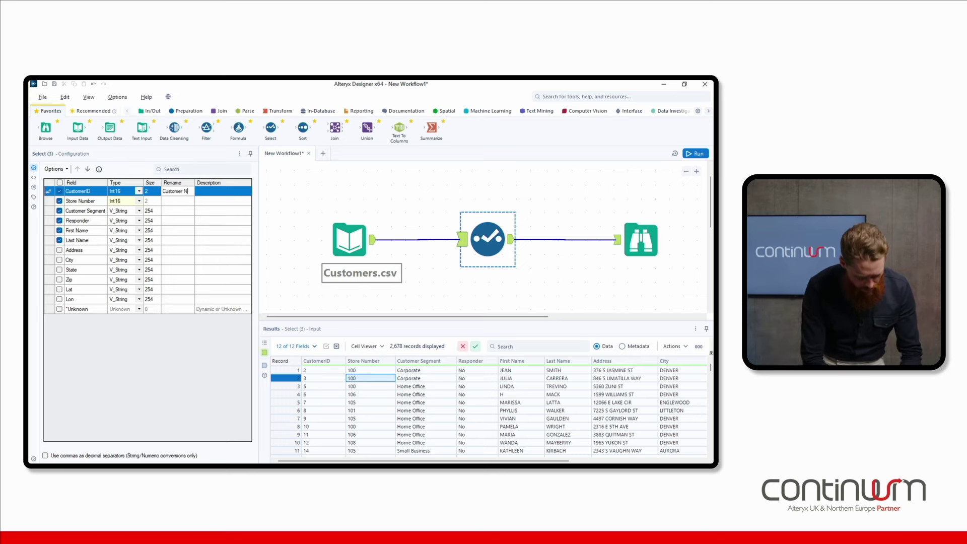
type("ber")
left_click(218, 174)
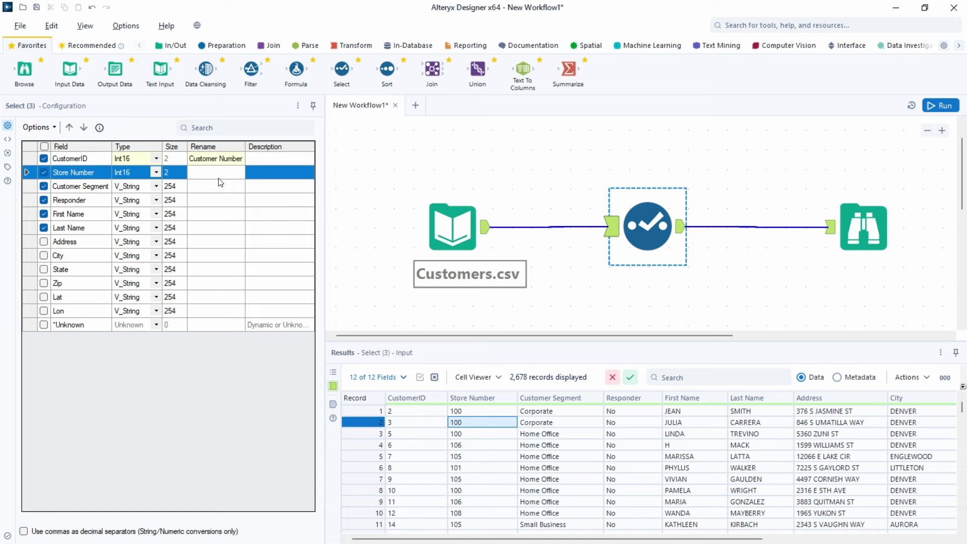
Step: Run the workflow and compare the Select tool's input data with its output data
key("ctrl+r")
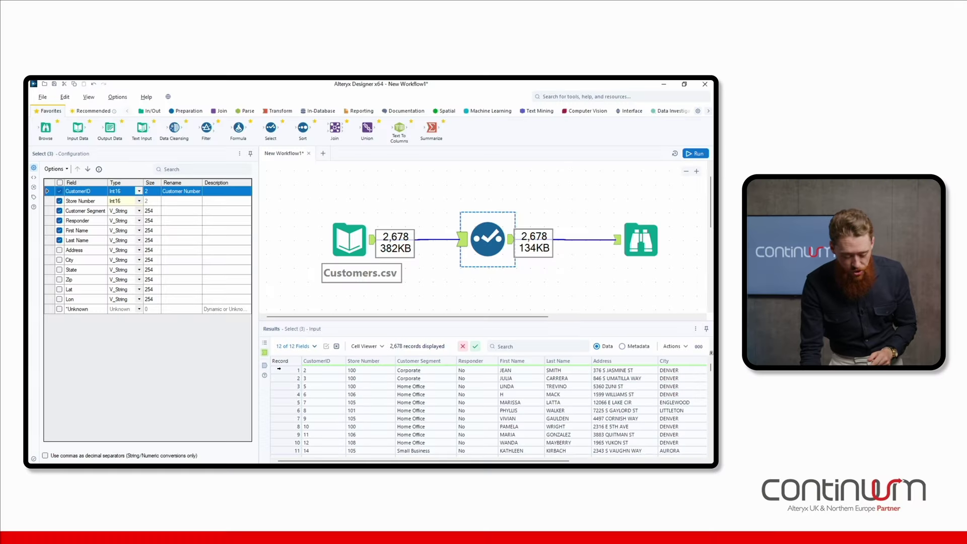
left_click(265, 365)
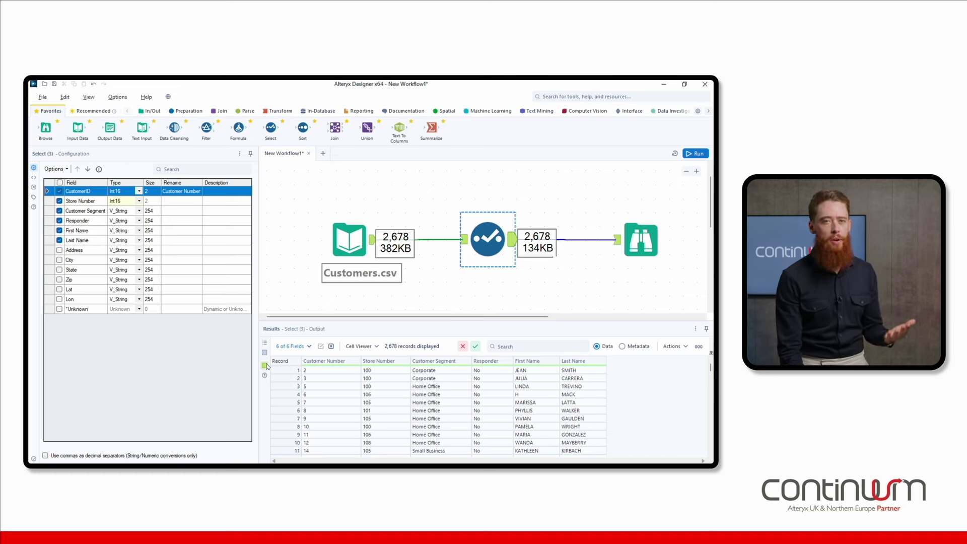
left_click(265, 354)
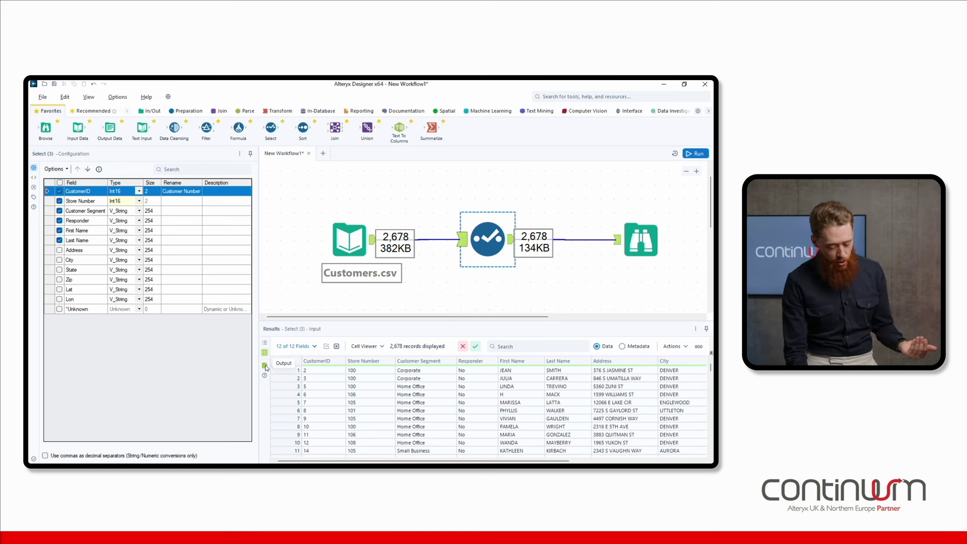
left_click(266, 366)
left_click(265, 354)
left_click(265, 366)
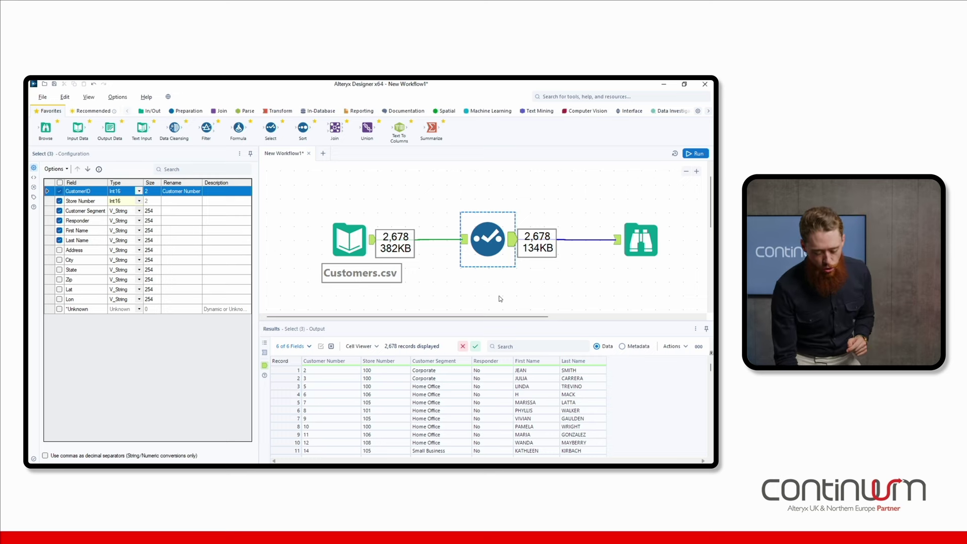
Step: Move the Browse tool farther from the Select tool and insert a Filter tool on the connection between them
left_click_drag(506, 319, 562, 319)
left_click_drag(551, 256, 653, 244)
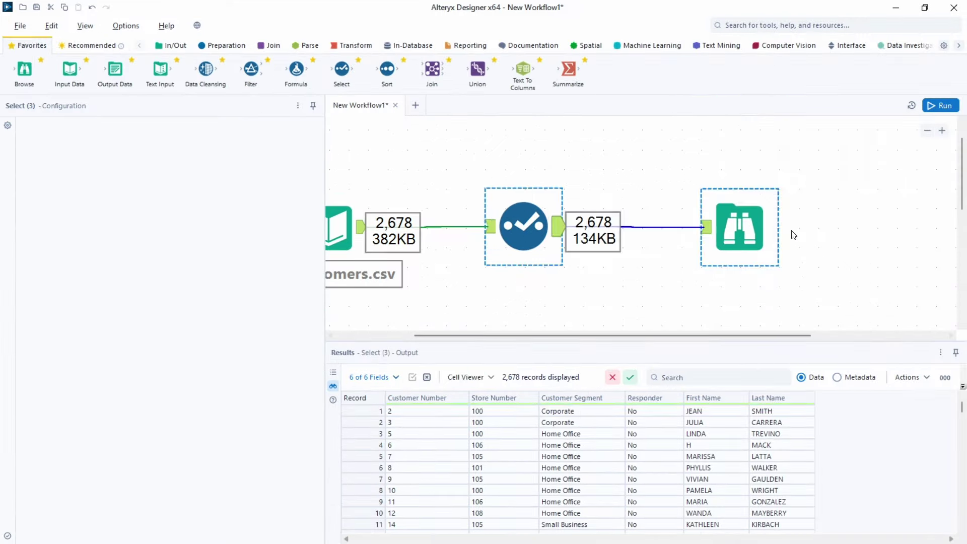
left_click_drag(881, 231, 918, 237)
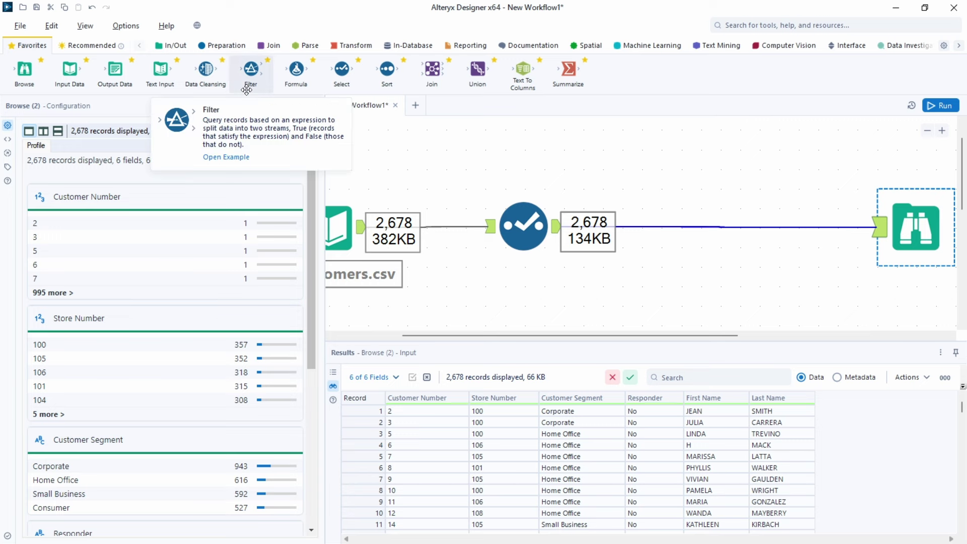
left_click_drag(247, 89, 702, 226)
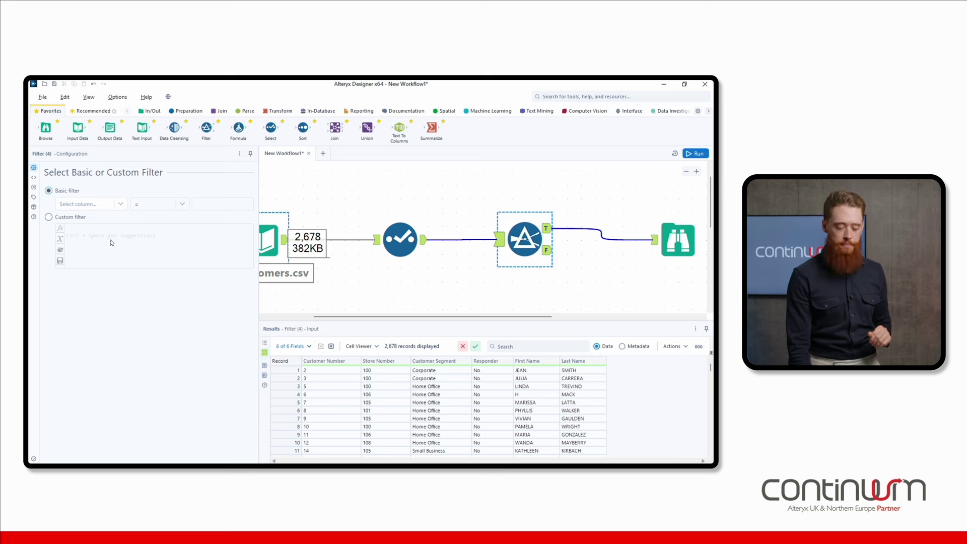
Step: Configure a basic filter where Responder equals No and run the workflow
left_click(89, 204)
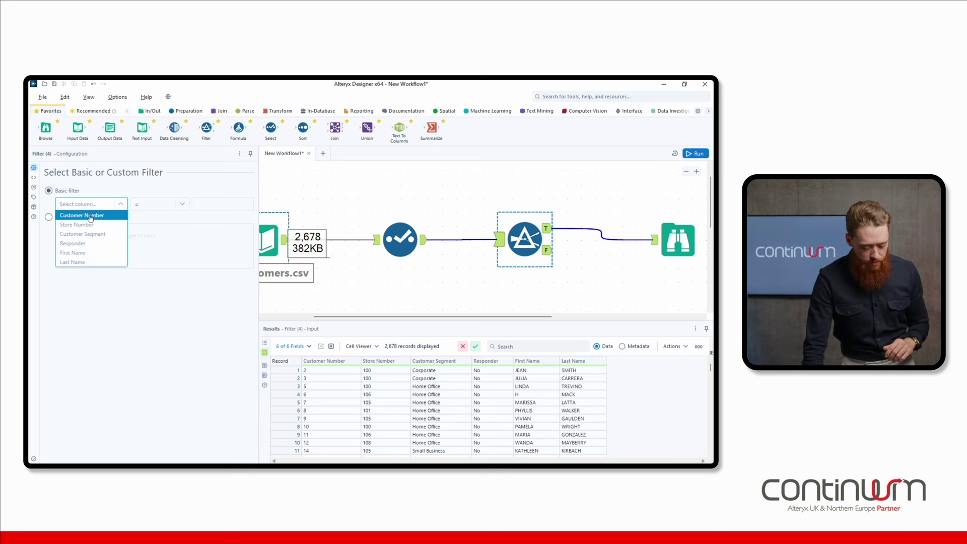
left_click(92, 245)
left_click(200, 203)
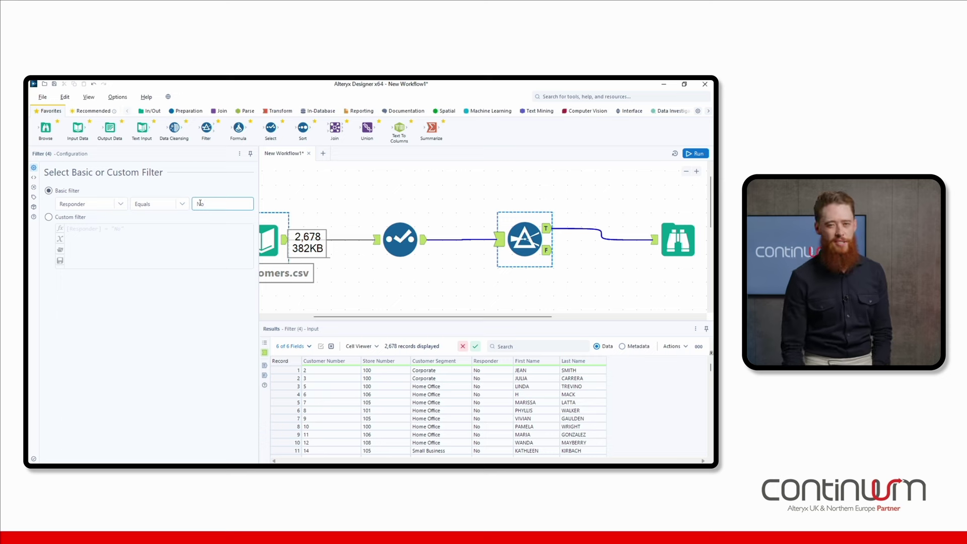
left_click(696, 153)
Step: Move the Browse tool higher on the canvas, above the level of the Filter tool's True output
left_click(679, 224)
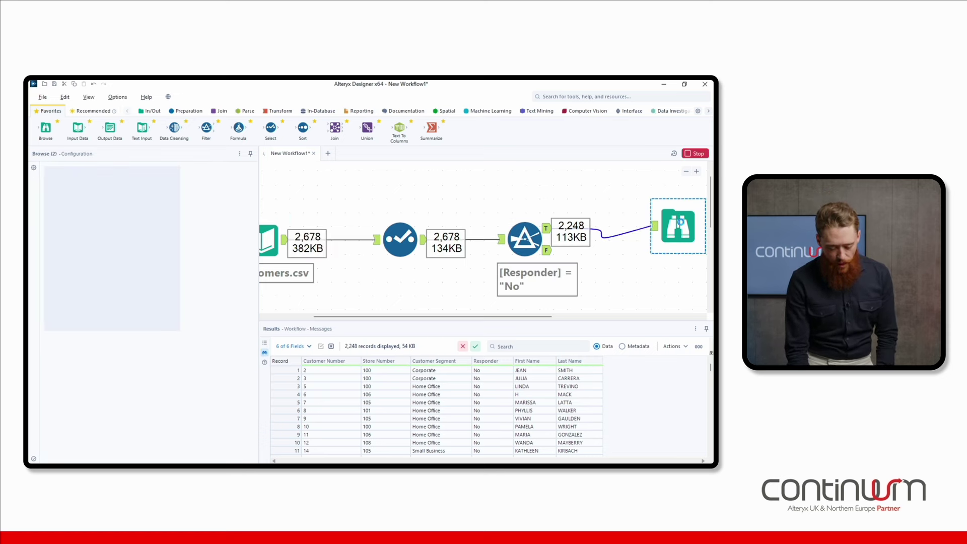
left_click(443, 315)
left_click(443, 319)
left_click_drag(678, 226, 669, 202)
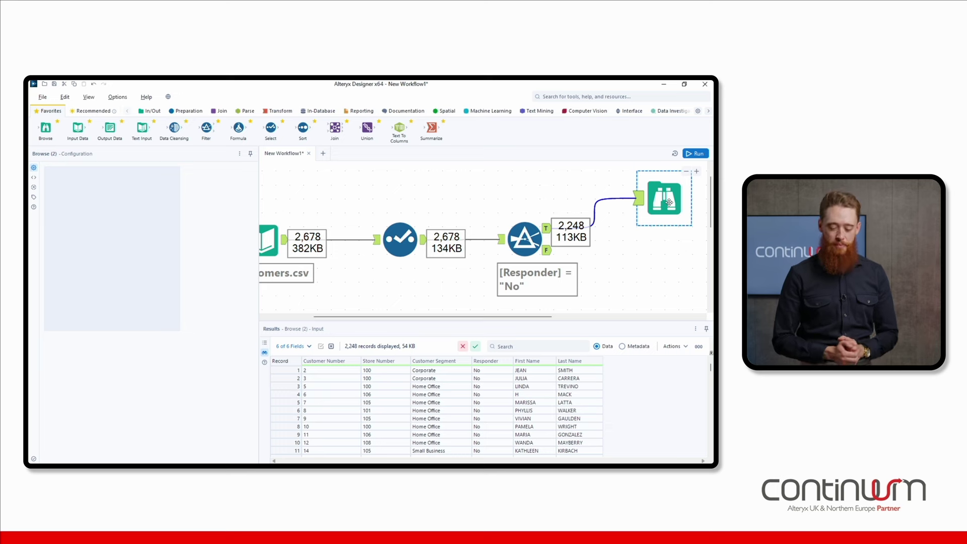